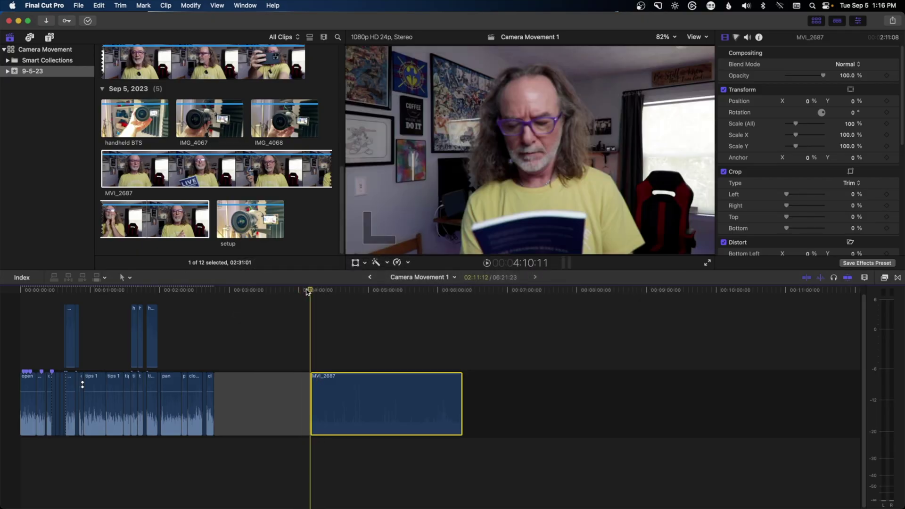
Keyframe Scale and Position on MVI_2687 and punch Scale in to 133% at 4:21:20.
key("space")
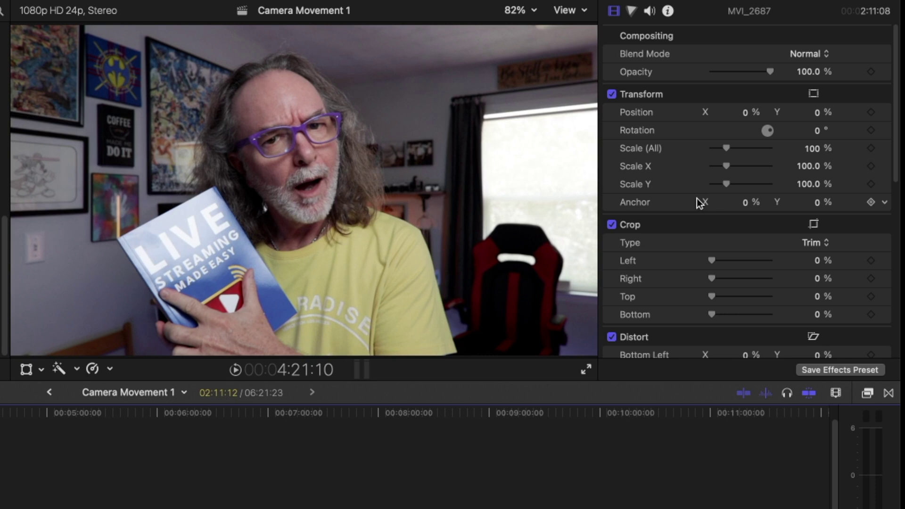
left_click(871, 148)
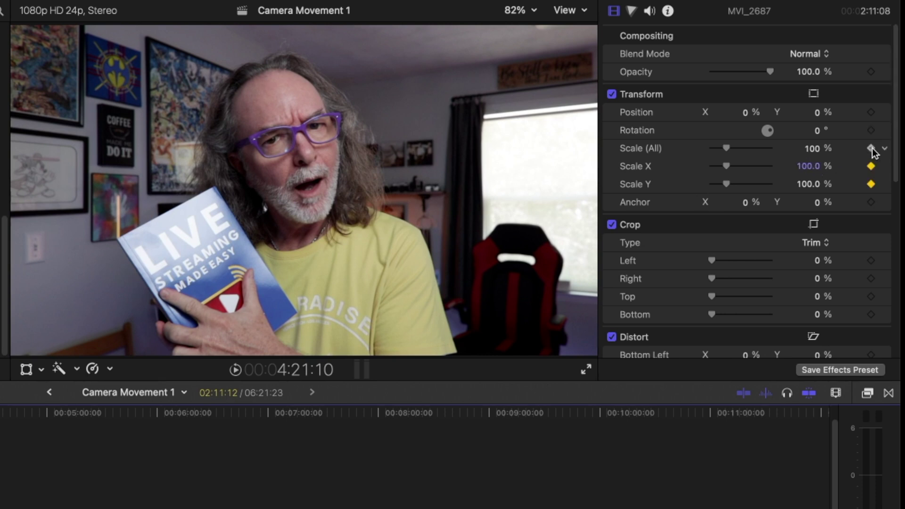
left_click(870, 112)
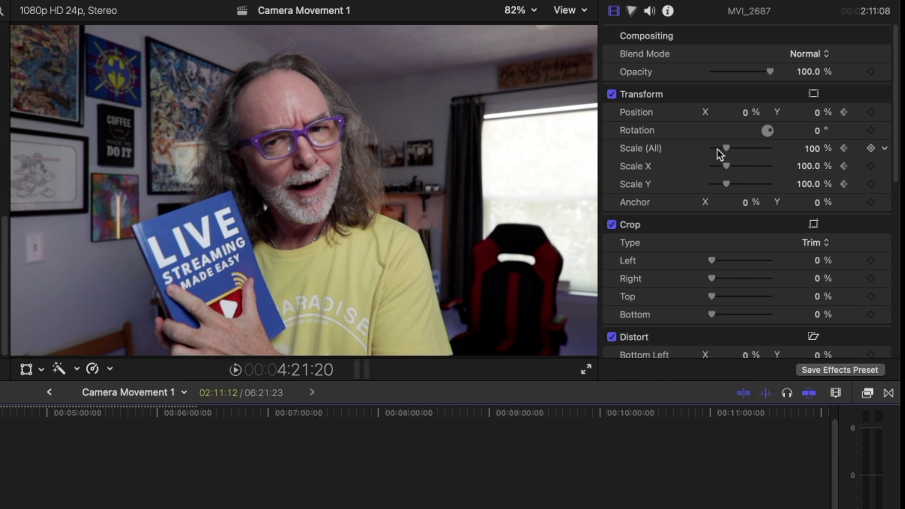
left_click_drag(725, 148, 731, 148)
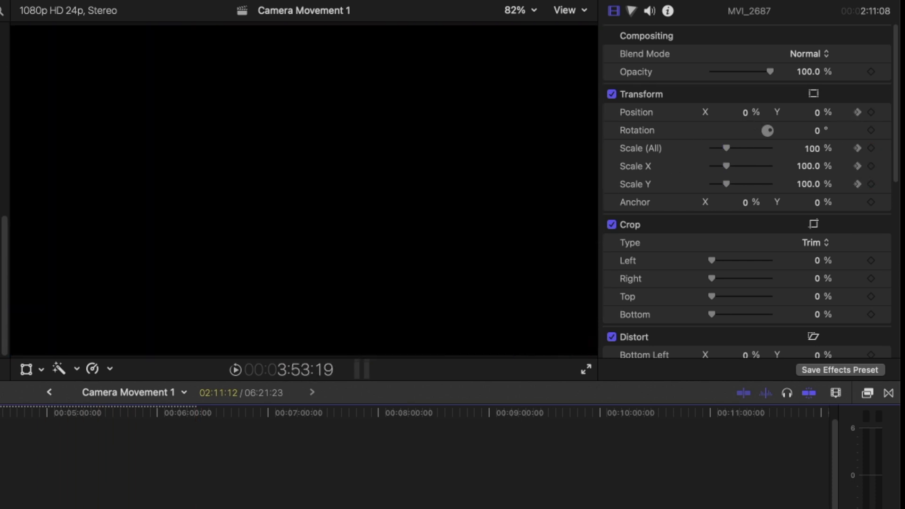
Magnify the timeline and replay the 133% push-in twice, ending on a wide 100% frame.
key("super+equal")
key("super+equal")
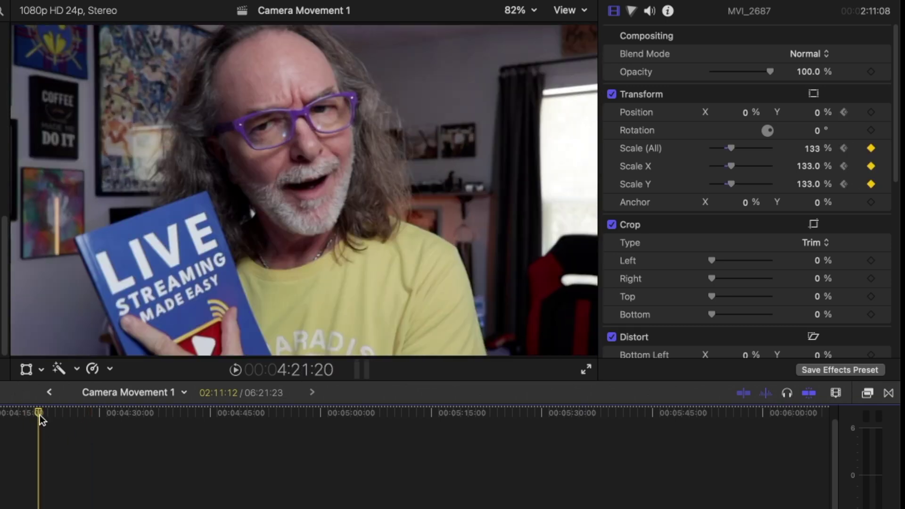
left_click_drag(38, 414, 29, 417)
key("space")
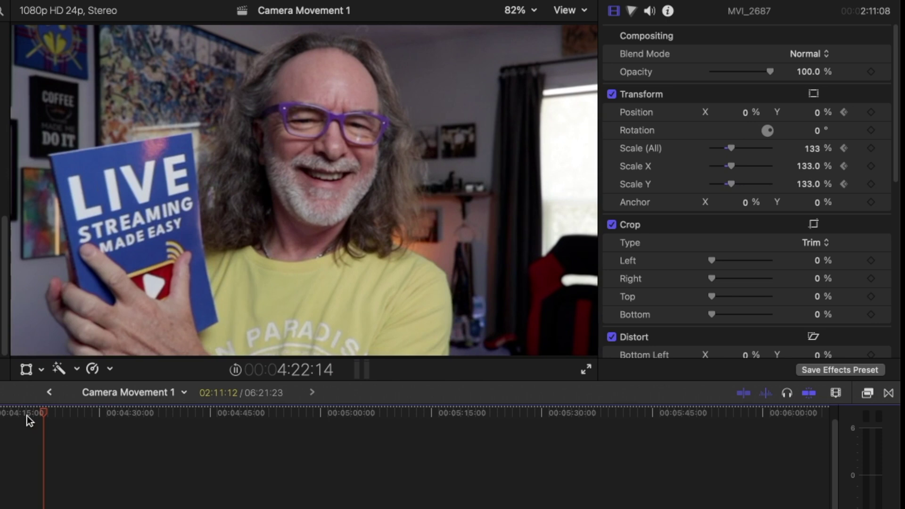
key("space")
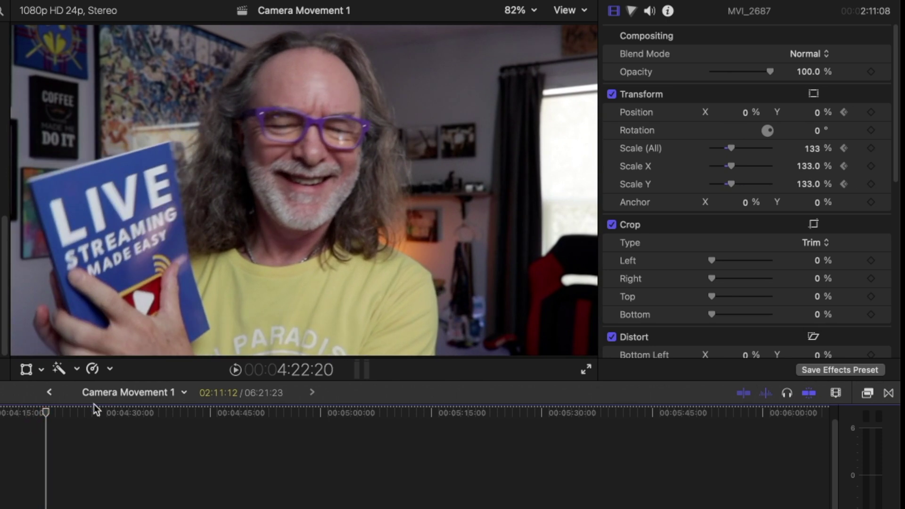
left_click_drag(49, 411, 35, 416)
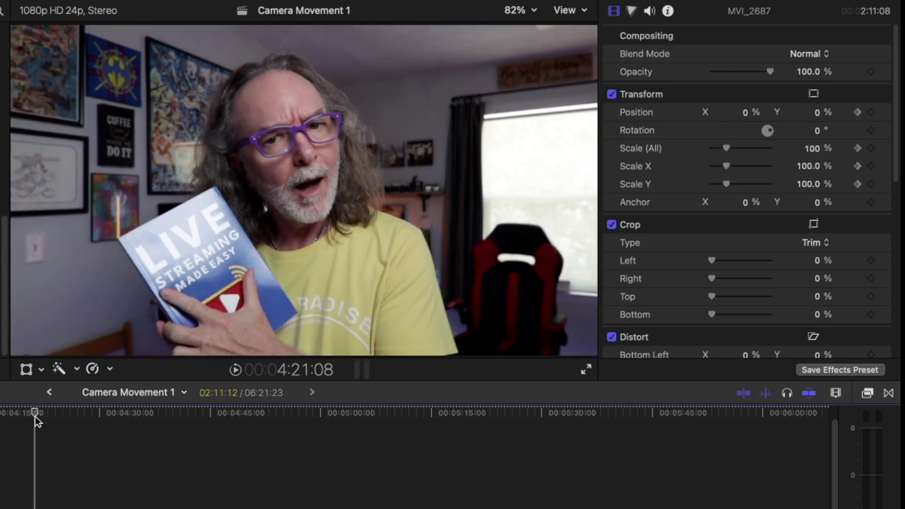
key("space")
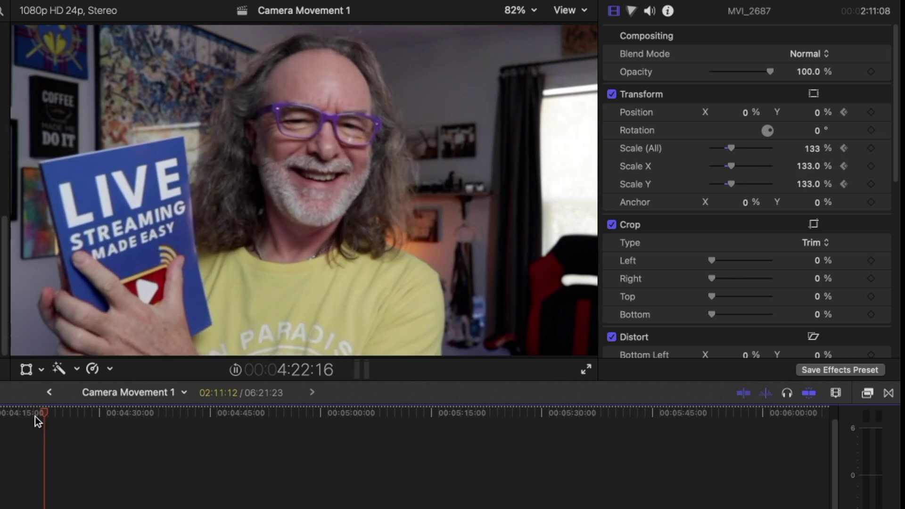
key("space")
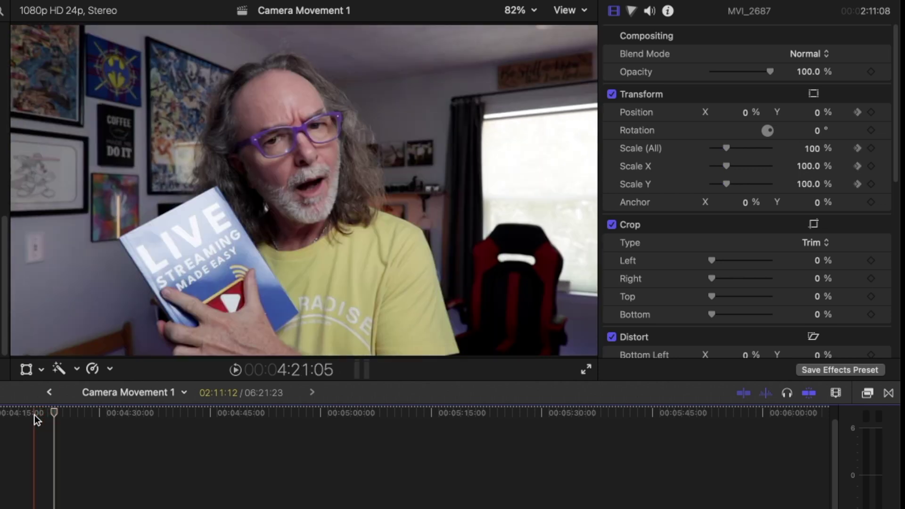
left_click_drag(53, 412, 104, 467)
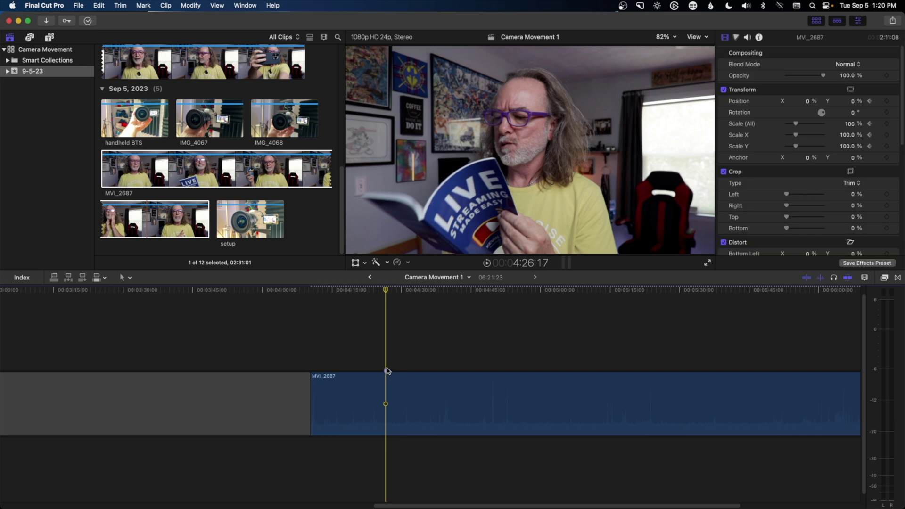
Add a marker at 4:26:17 and keyframe Position and Scale there, with Scale at 130%.
key("m")
left_click(888, 125)
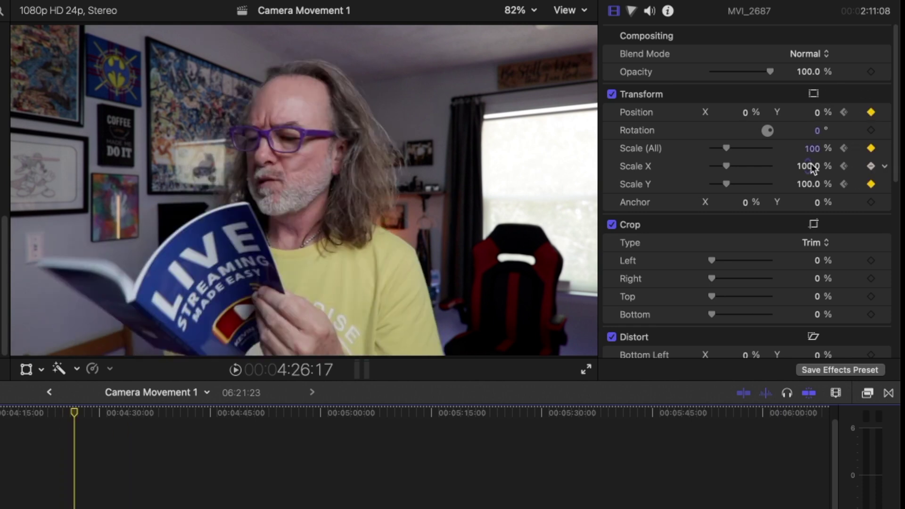
left_click(816, 149)
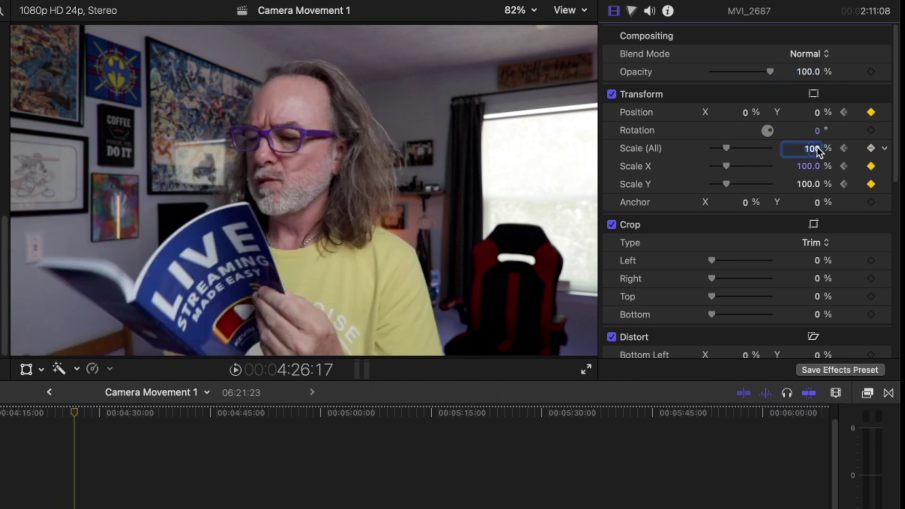
type("130")
key("Return")
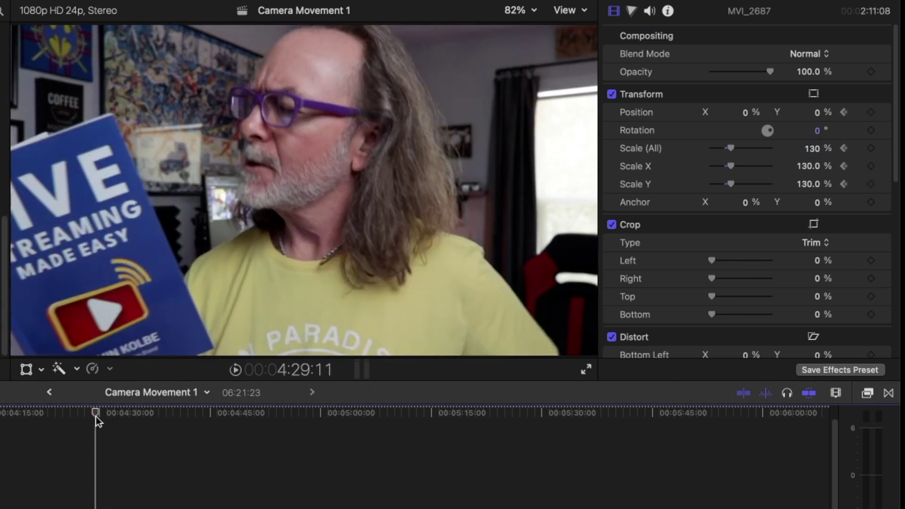
Play back from the new 130% keyframe to preview it.
left_click(87, 431)
left_click(78, 433)
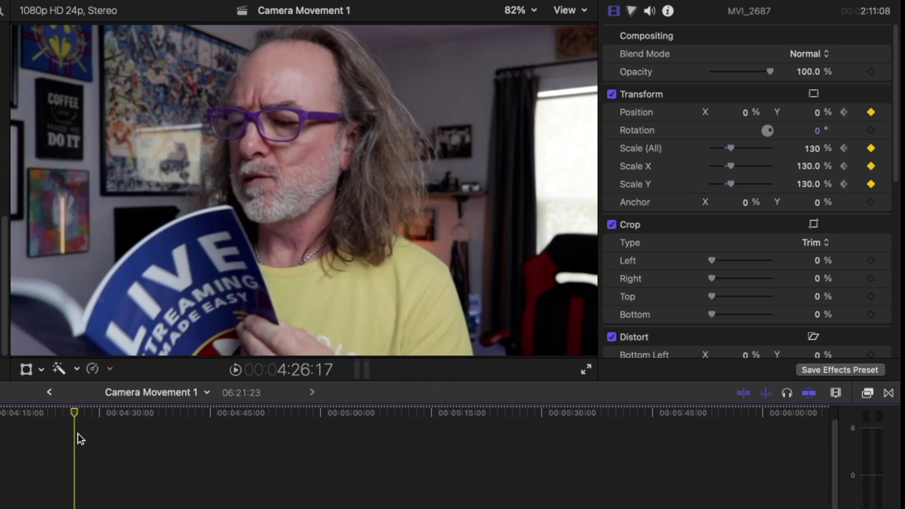
key("space")
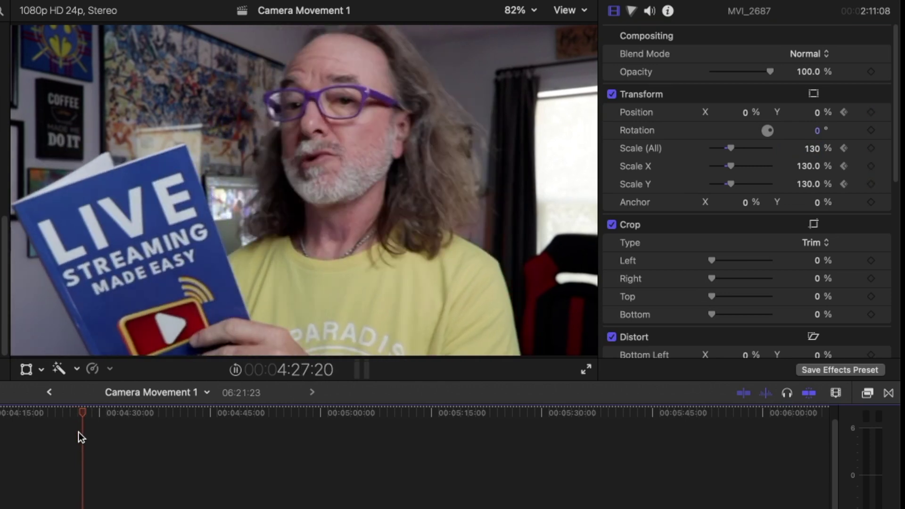
key("space")
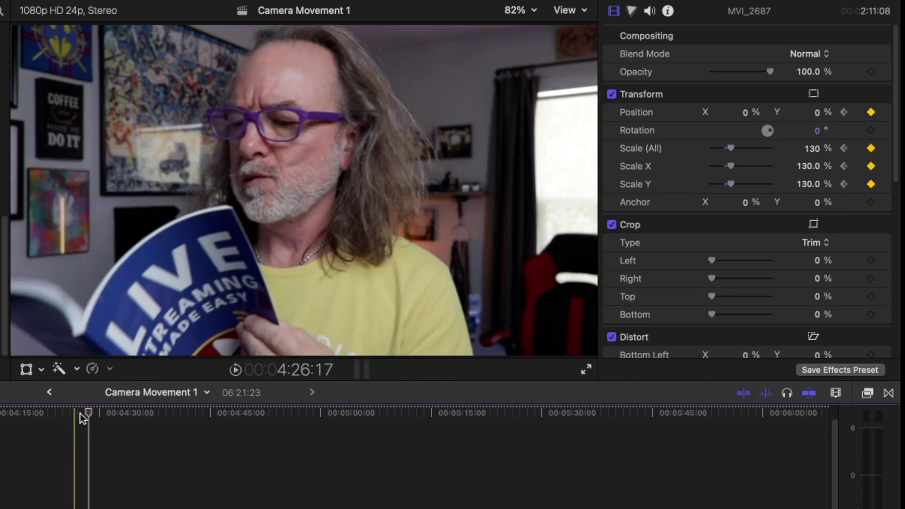
Add Scale and Position keyframes, bring Scale back to 100%, and preview the zoom-out.
left_click(871, 149)
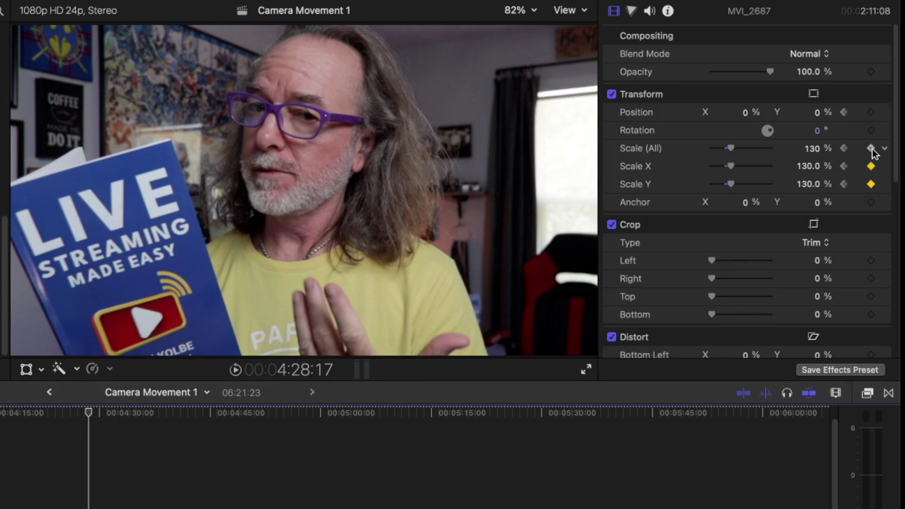
left_click(870, 113)
left_click(815, 150)
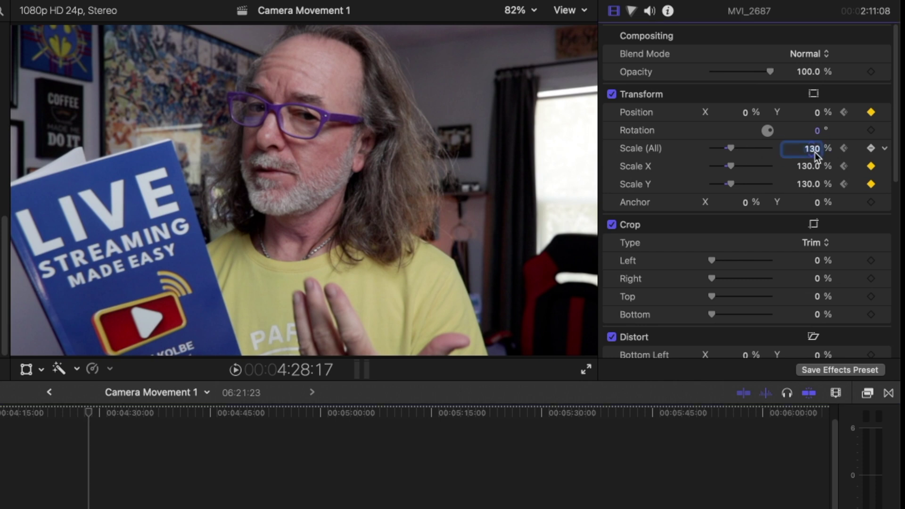
double_click(815, 150)
type("10")
key("Return")
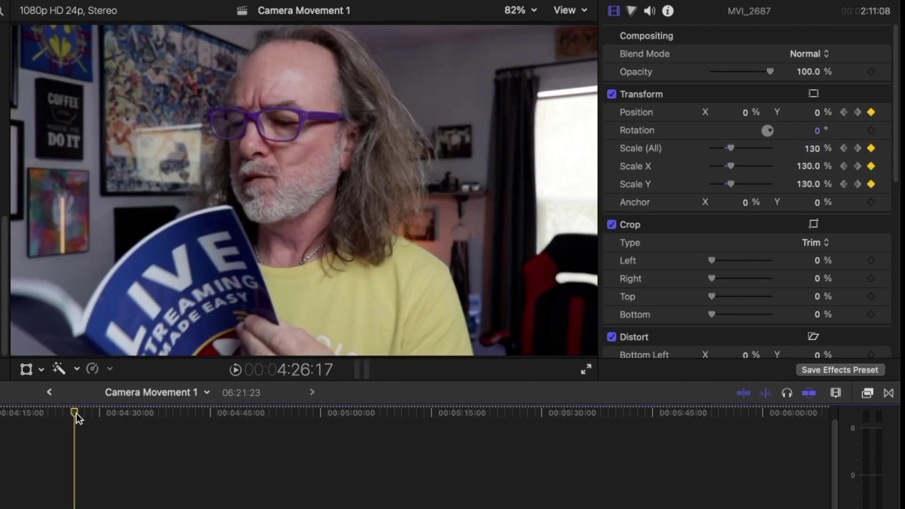
key("space")
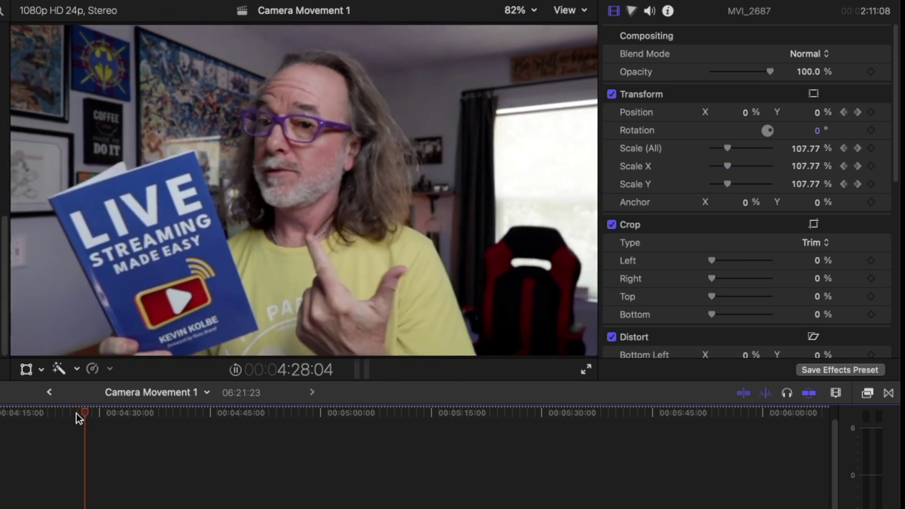
key("space")
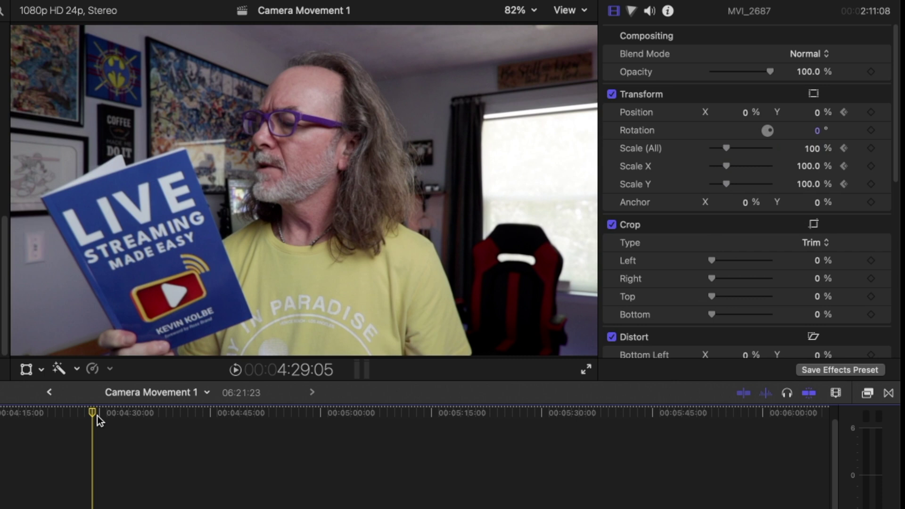
Return to the 130% keyframe and reset the Scale parameter, clearing its keyframes.
key("super+equal")
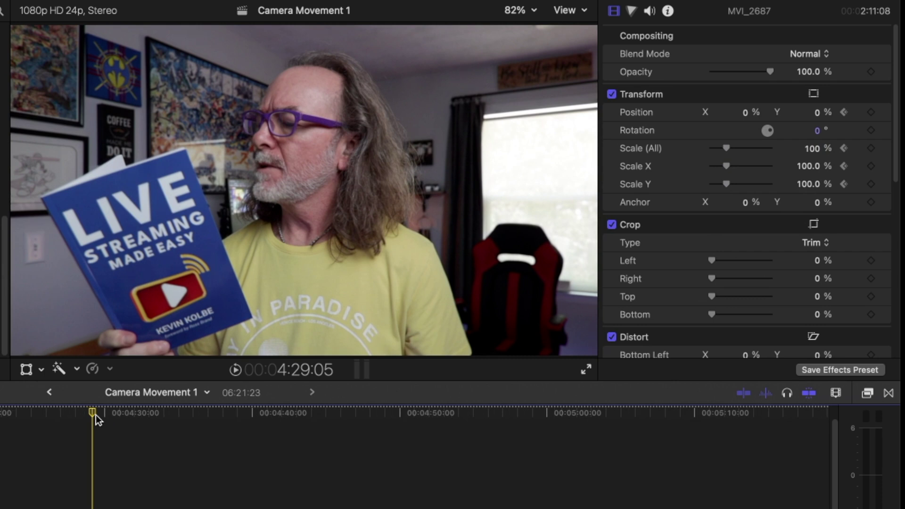
left_click_drag(96, 414, 62, 421)
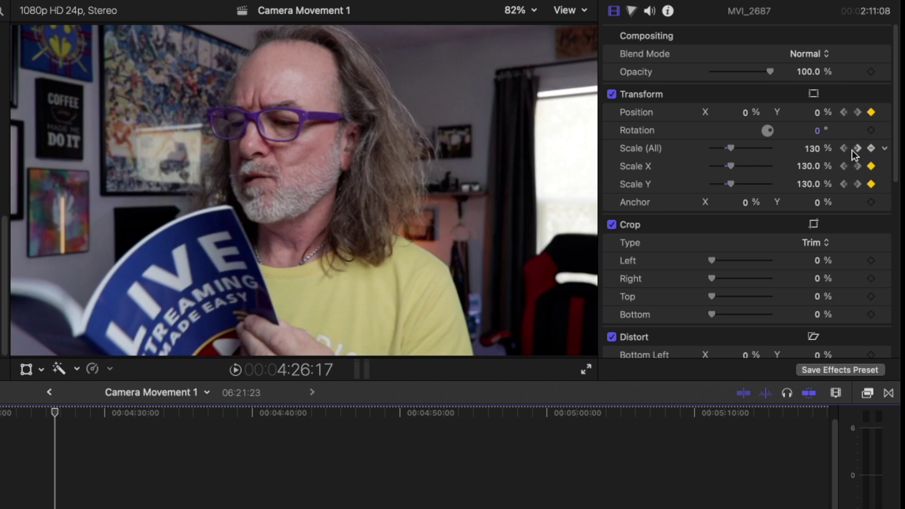
left_click(857, 149)
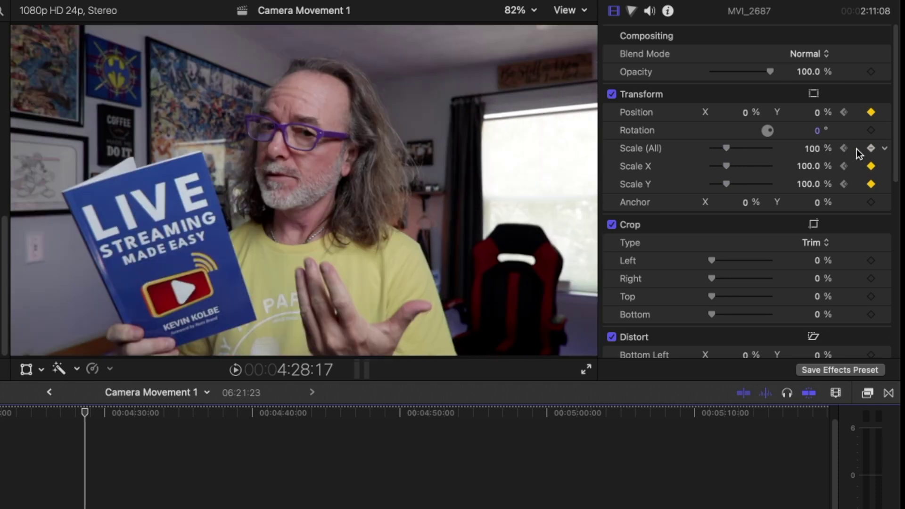
left_click(885, 149)
left_click(879, 158)
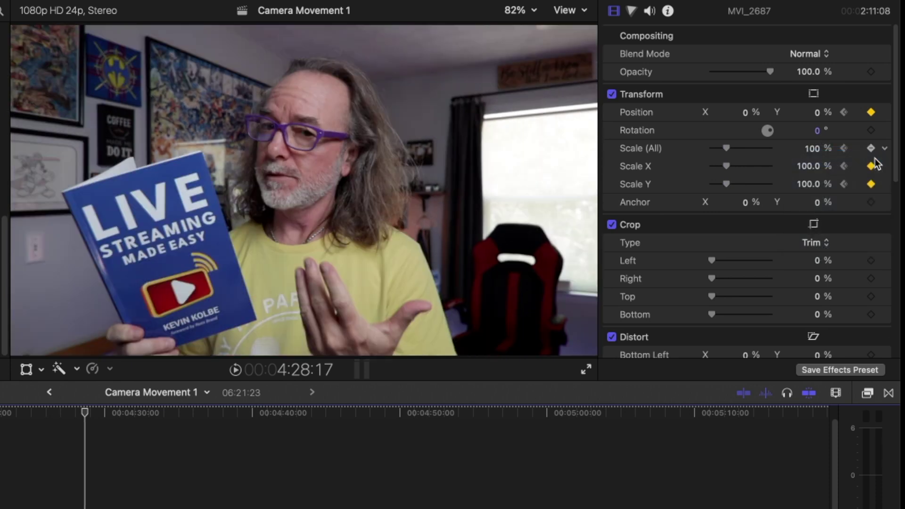
left_click(886, 114)
Reset Position, then keyframe Scale at 149% at 4:26:17.
left_click(879, 122)
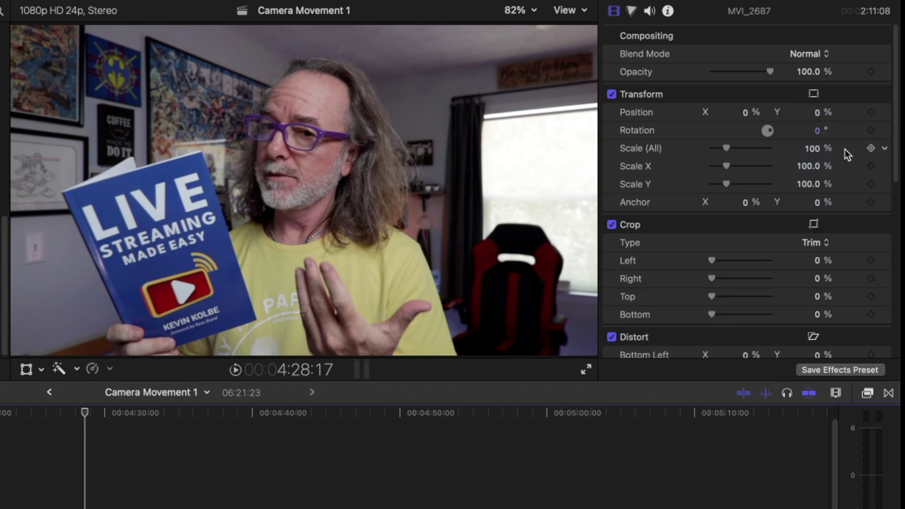
key("alt+bracketleft")
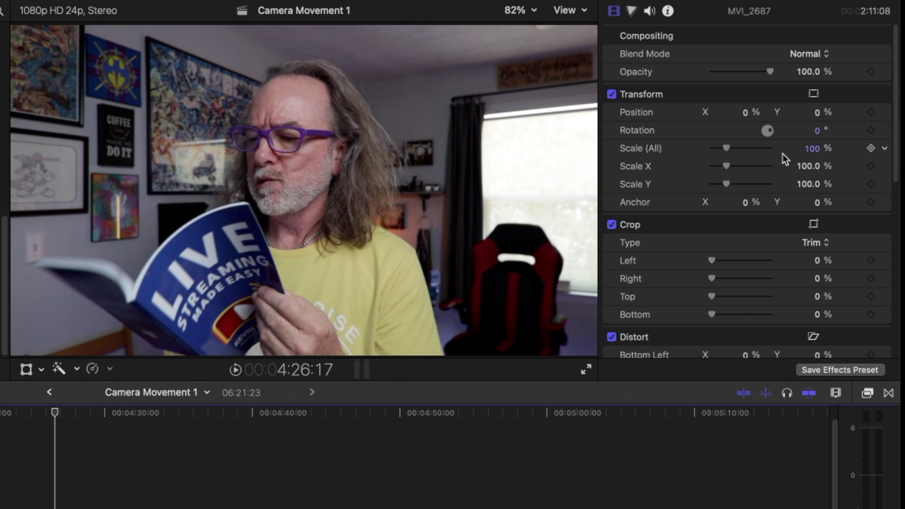
left_click(870, 148)
left_click_drag(728, 146, 735, 146)
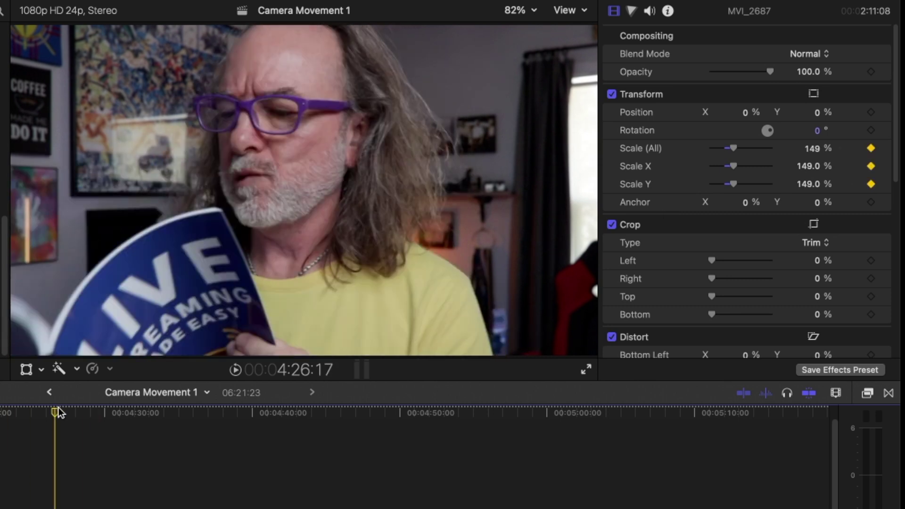
Add a 100% Scale keyframe at 4:27:02 and replay the punch-in from 4:26:17.
key("space")
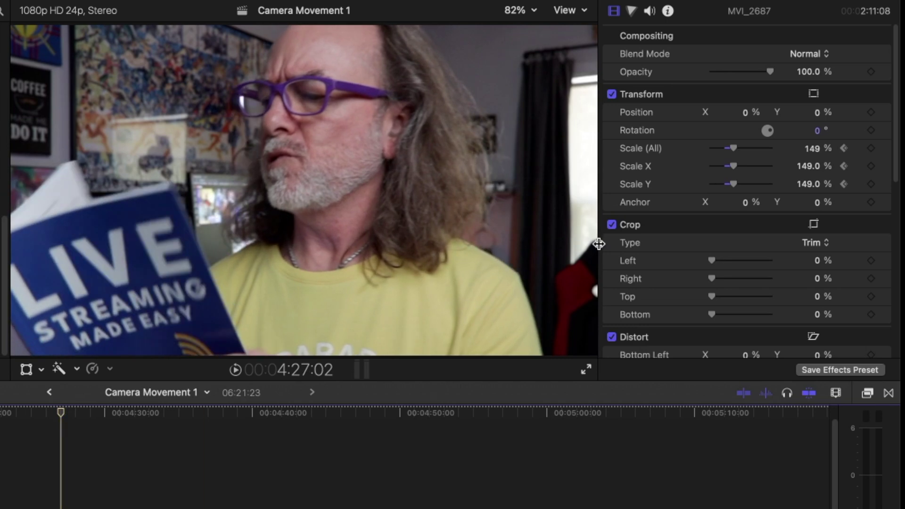
left_click(871, 149)
left_click(814, 151)
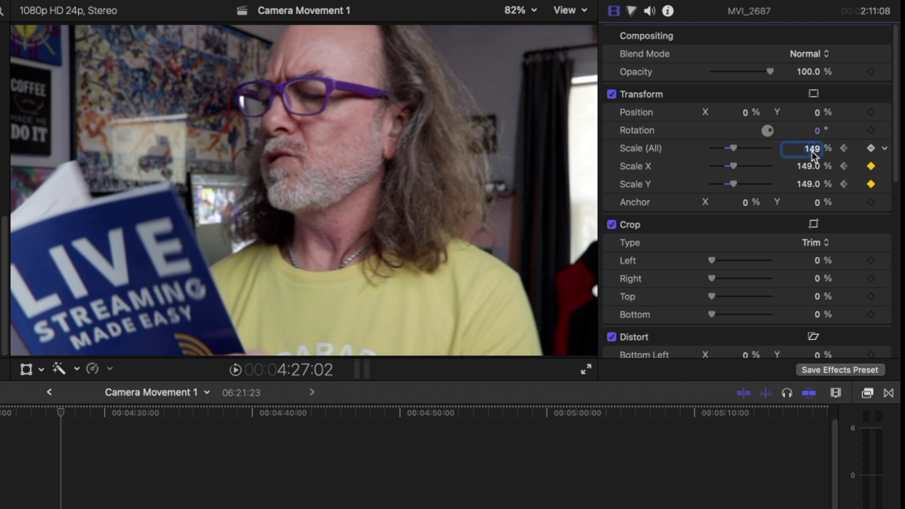
type("100")
key("Return")
left_click(54, 412)
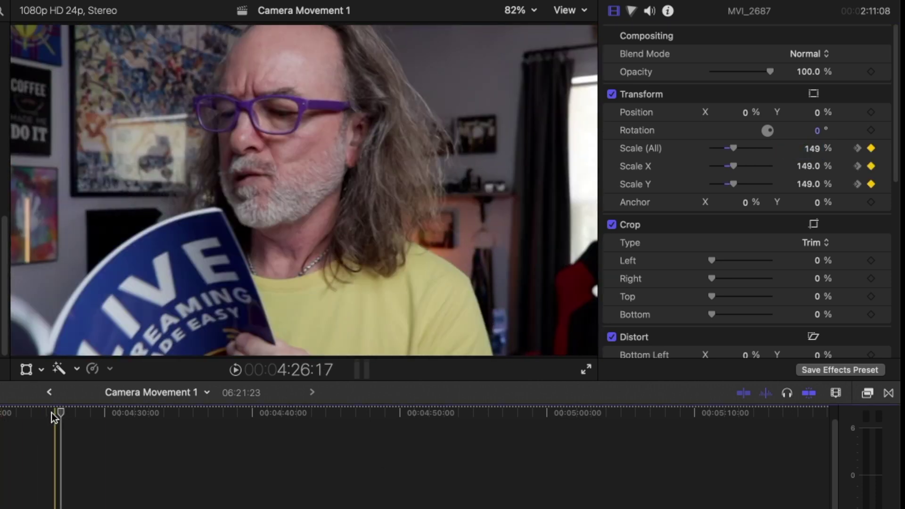
key("space")
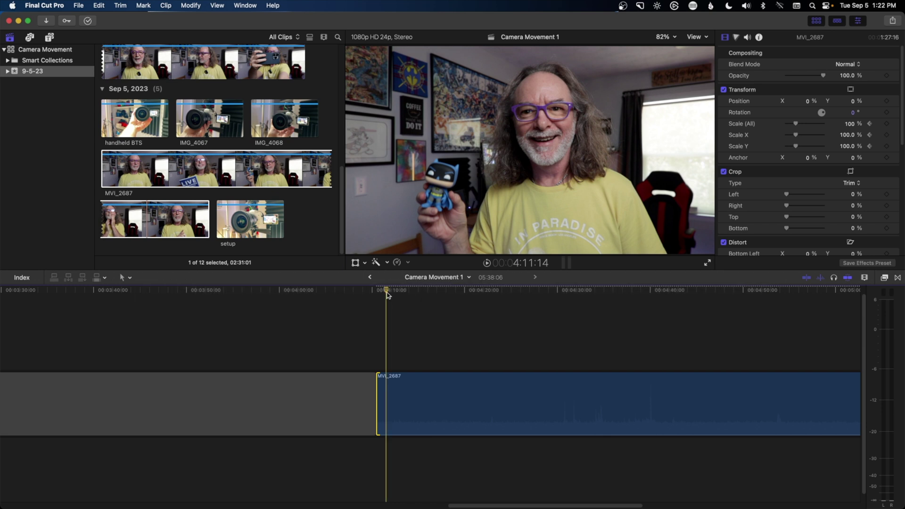
Mark 4:12:09 as the camera move's start and set Scale and Position keyframes there.
key("space")
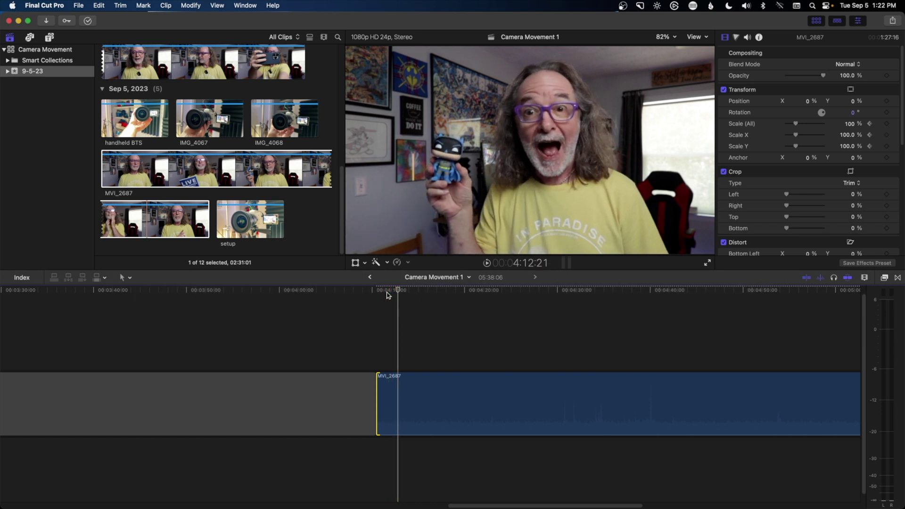
left_click_drag(388, 294, 396, 297)
key("m")
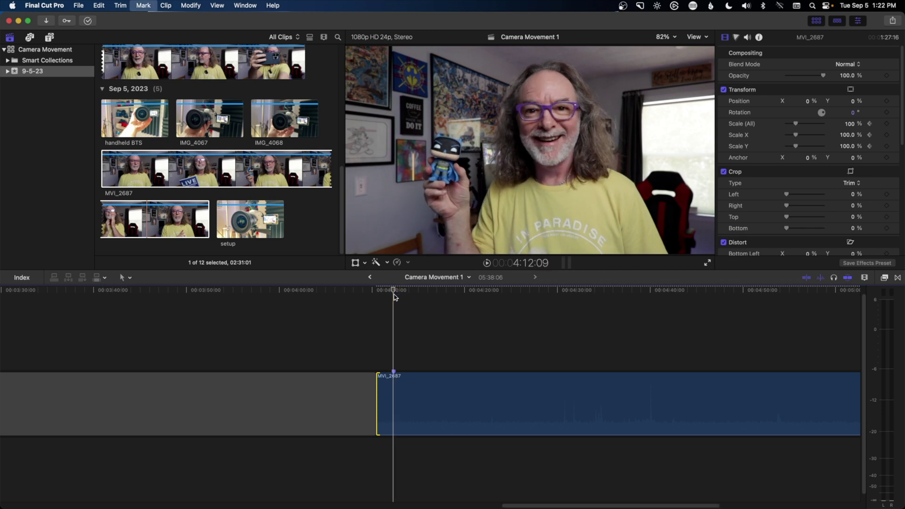
left_click(887, 124)
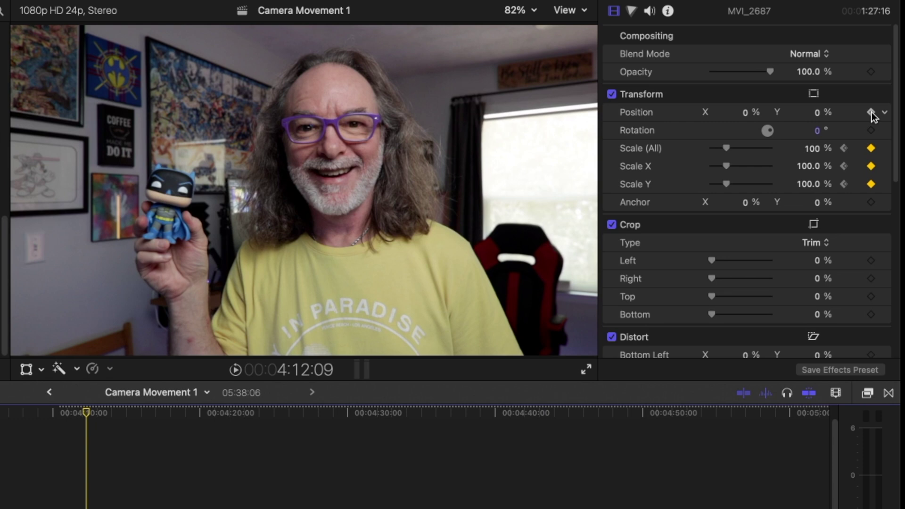
At 4:12:20, set Scale to 130% and pan Position X to 16.7%.
key("Right")
key("Right")
key("Right")
key("Right")
key("Right")
key("Right")
key("Right")
key("Right")
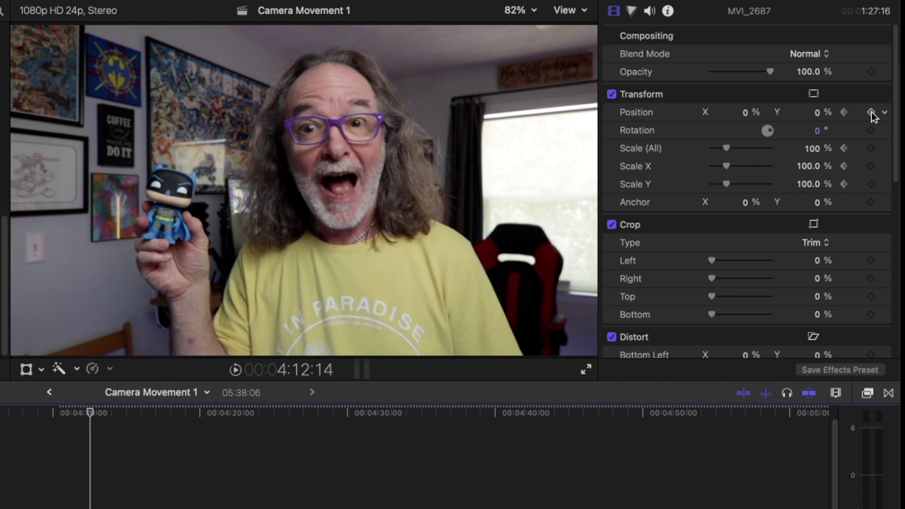
key("Right")
key("Right")
key("Right")
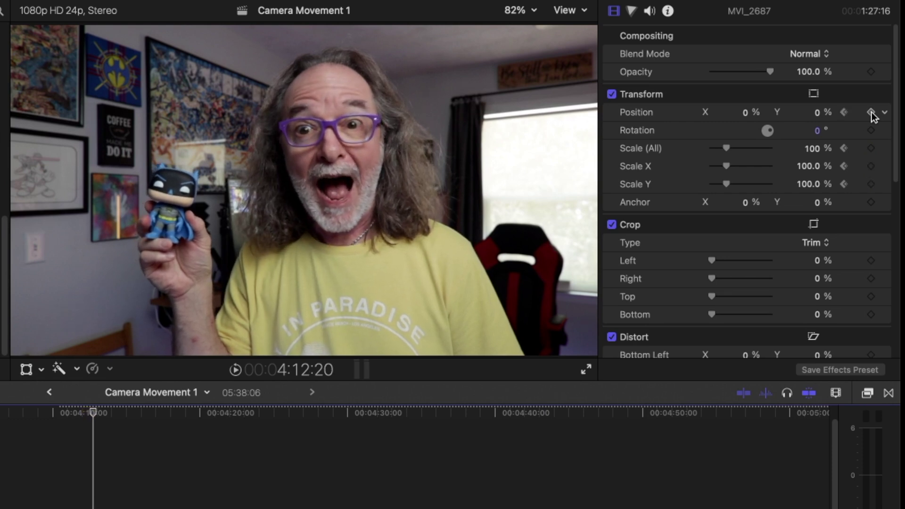
left_click(731, 150)
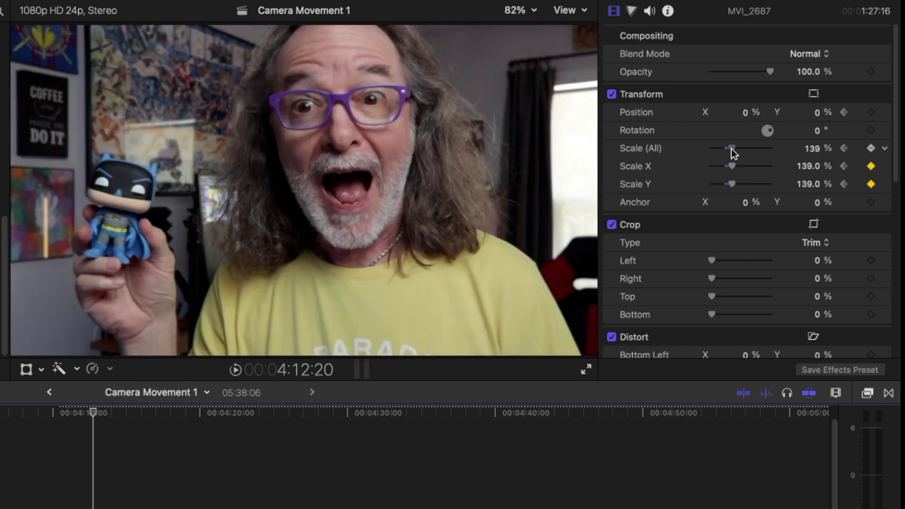
left_click_drag(731, 149, 730, 148)
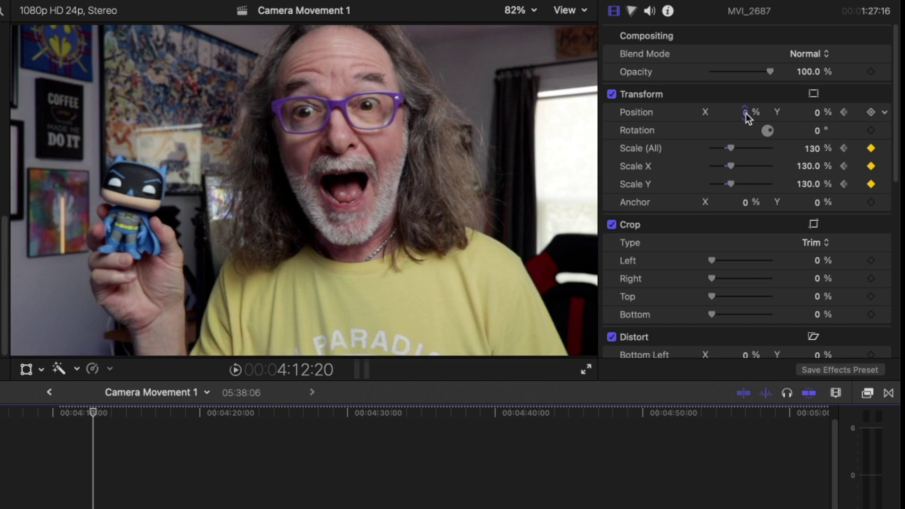
left_click_drag(745, 114, 802, 114)
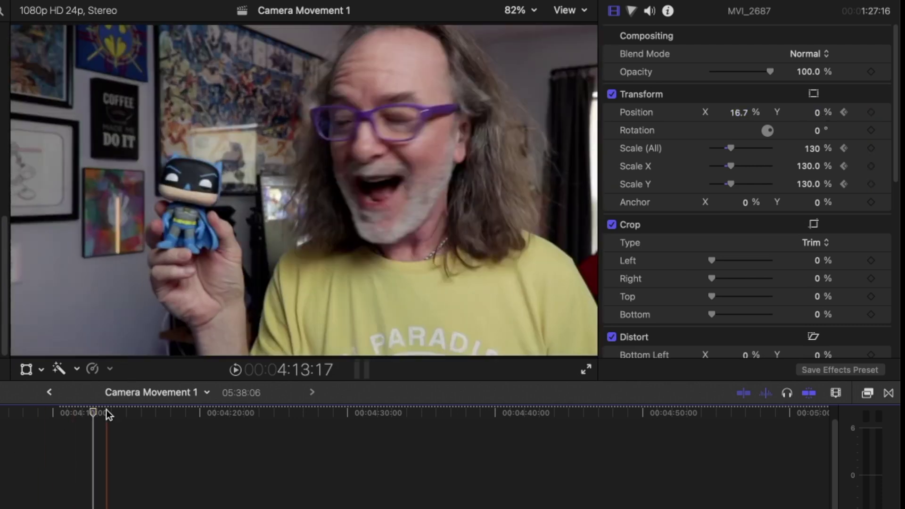
left_click(90, 414)
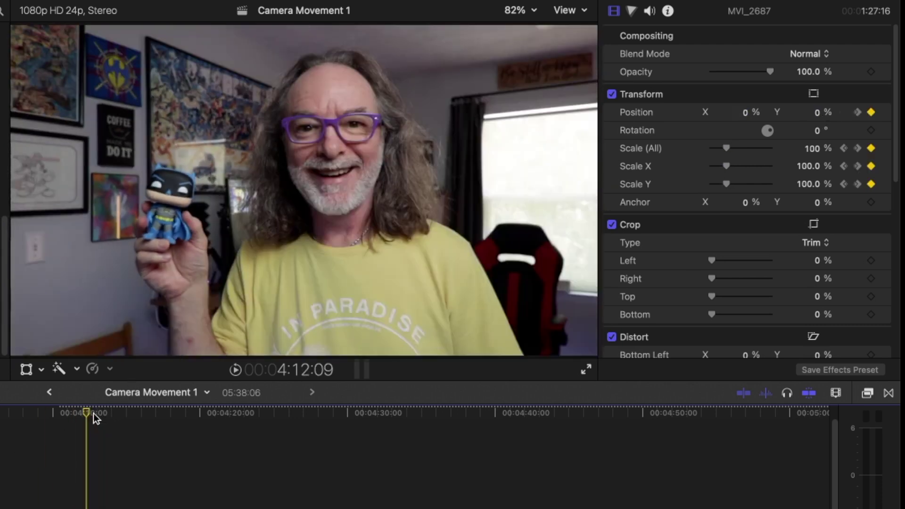
key("space")
left_click(88, 414)
key("space")
key("space")
left_click(87, 417)
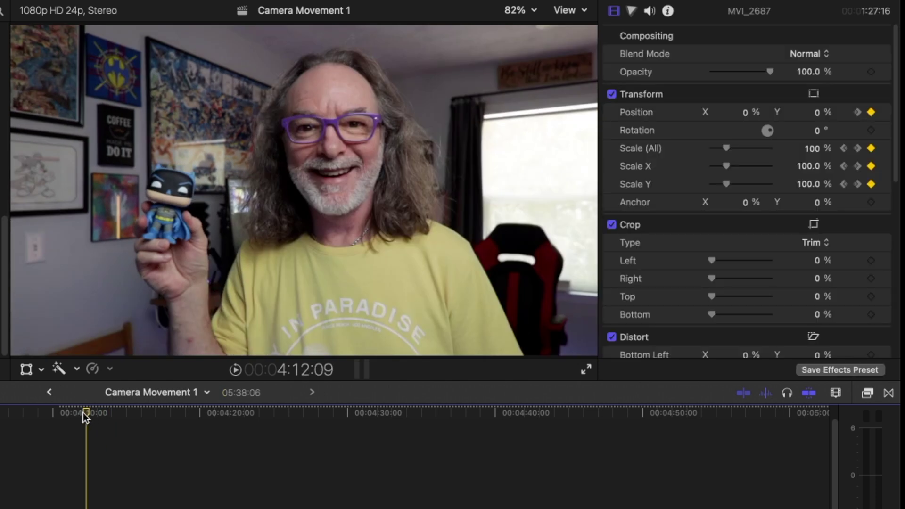
mouse_move(83, 412)
left_mouse_down()
mouse_move(60, 413)
mouse_move(72, 412)
left_mouse_up()
key("space")
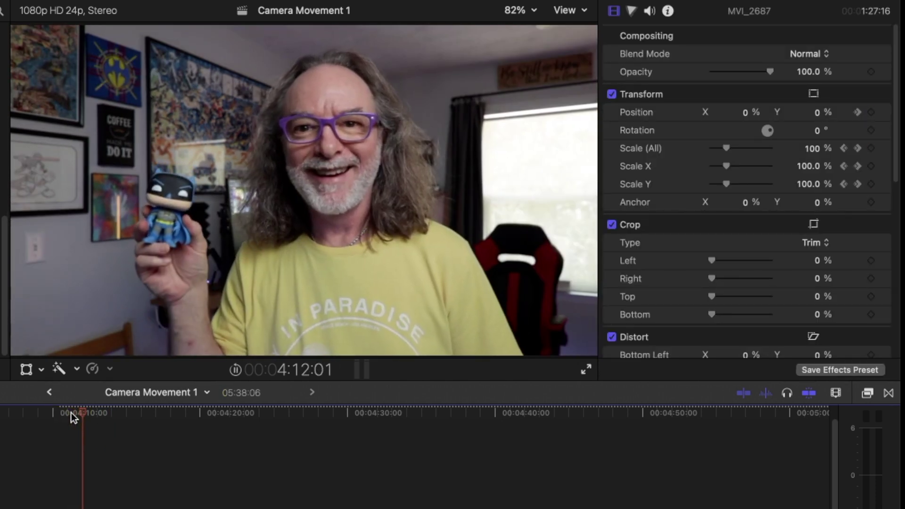
key("space")
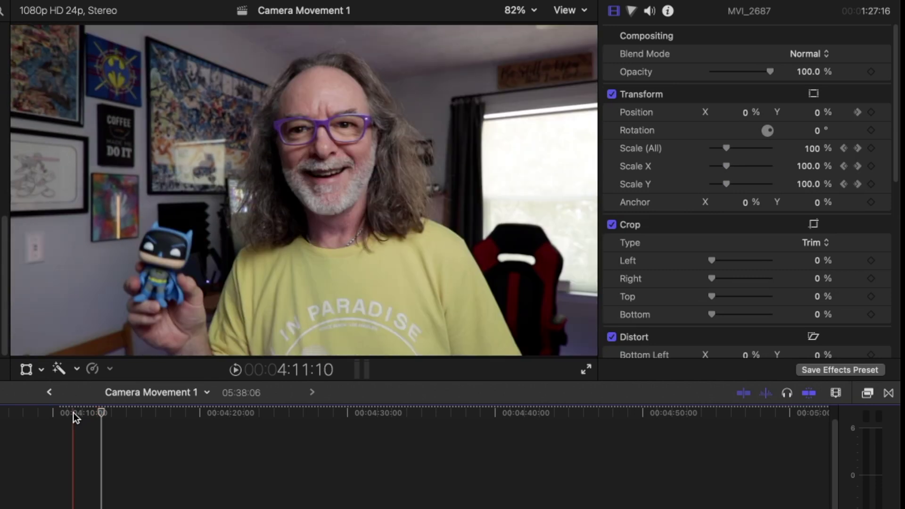
key("space")
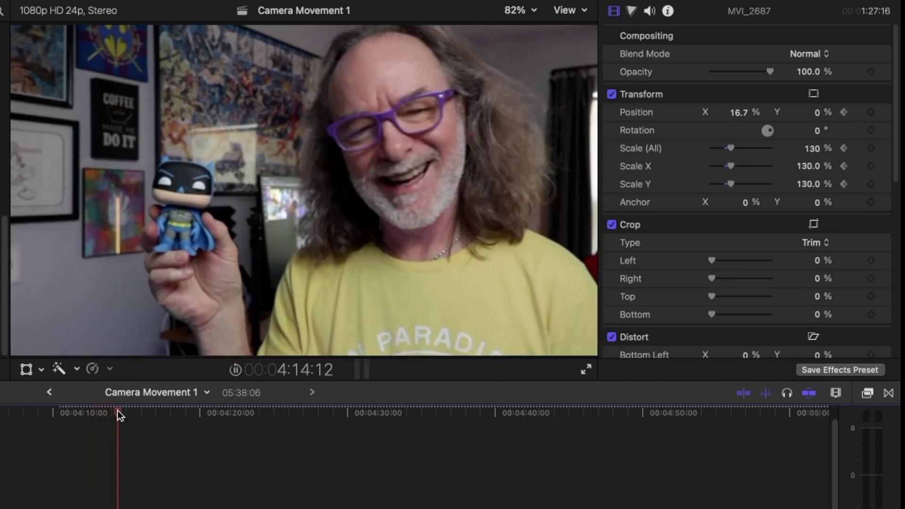
key("space")
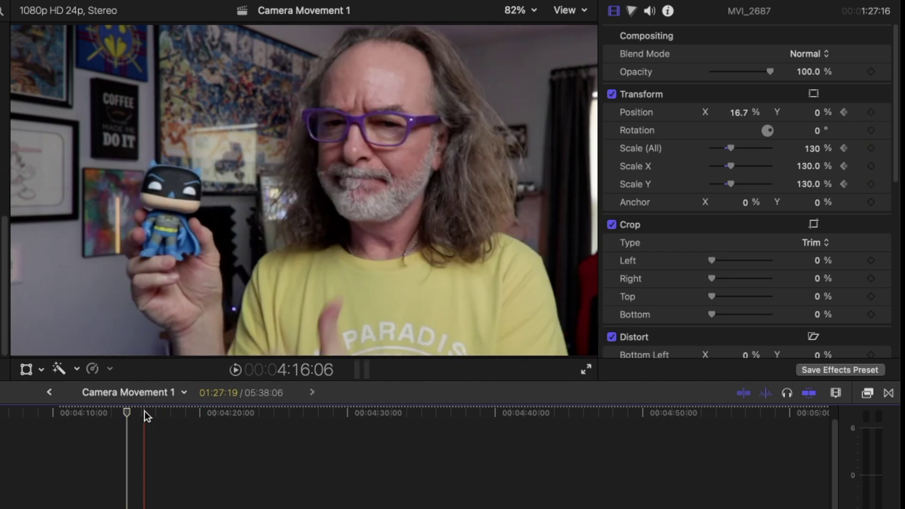
At 4:15:08, push Scale to 175% and Position X to 33.7%, then replay from 4:12:09.
left_click(134, 412)
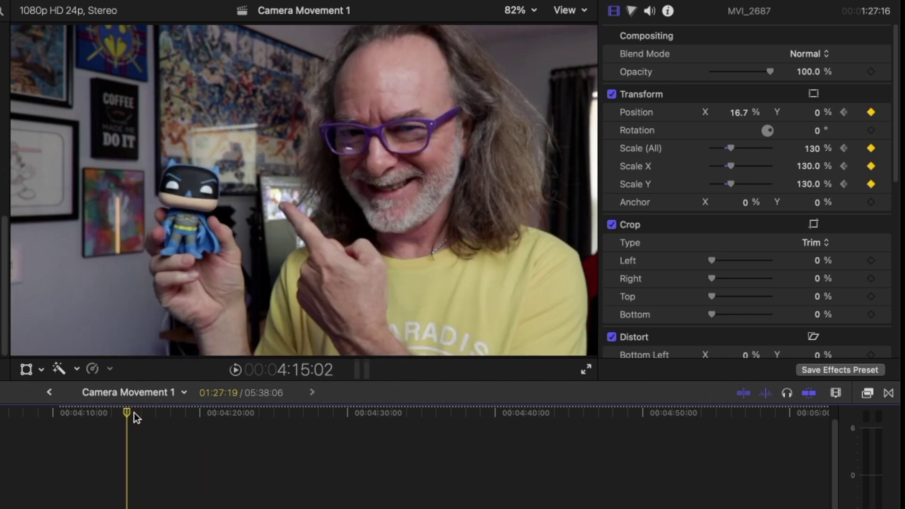
key("Right")
key("Right")
key("Right")
key("Right")
key("Right")
key("Right")
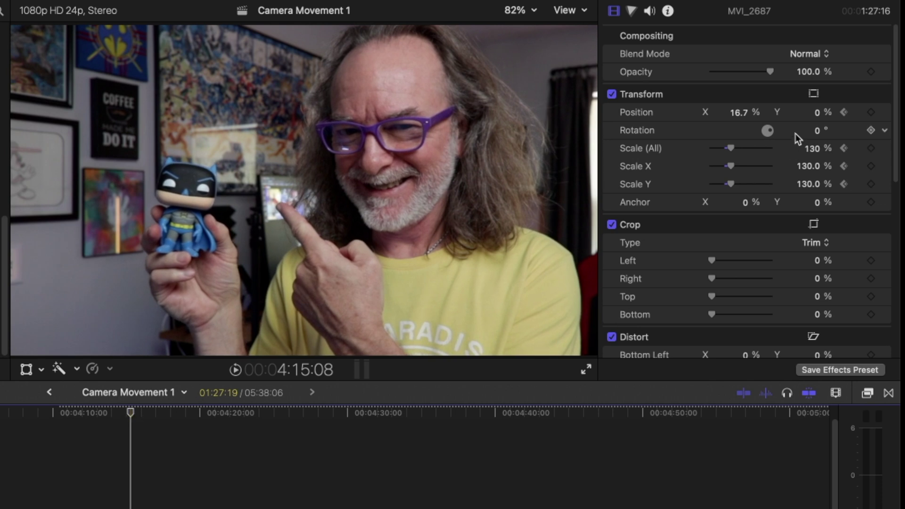
left_click_drag(732, 148, 739, 148)
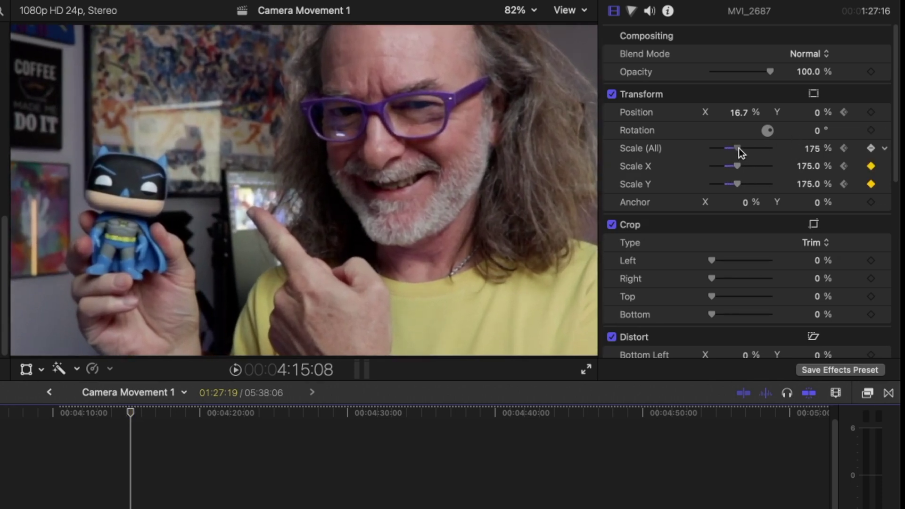
left_click_drag(739, 112, 750, 112)
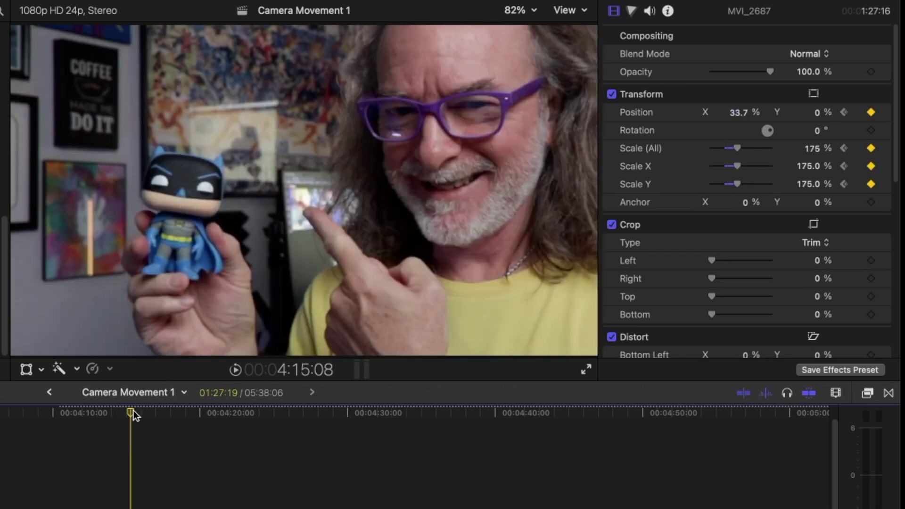
left_click_drag(134, 411, 85, 420)
key("space")
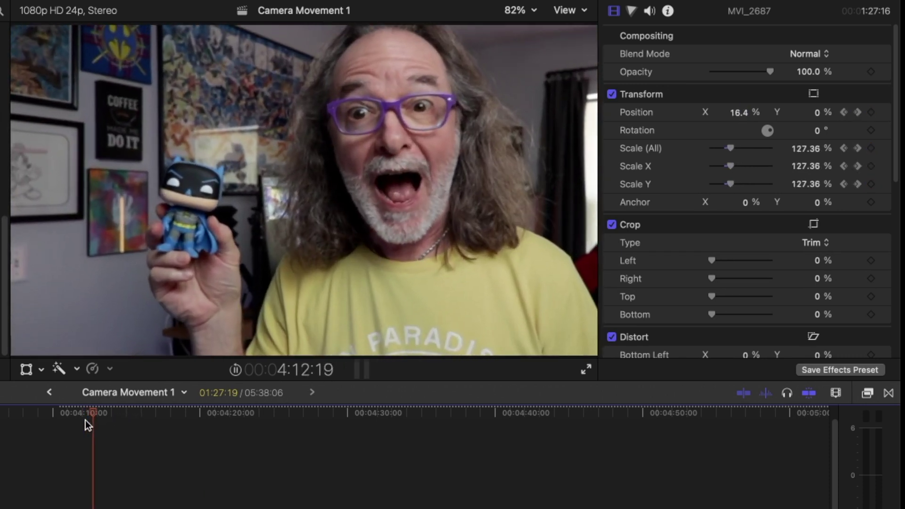